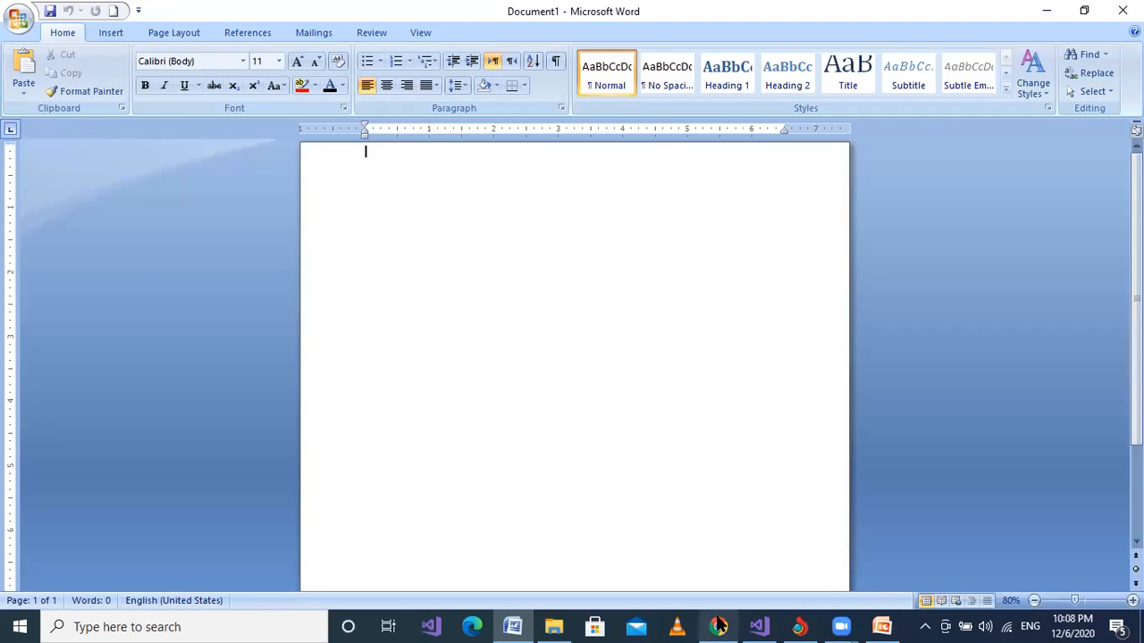
Switch to Chrome and search Google for "toolbar in ms word" in a new tab.
click(719, 627)
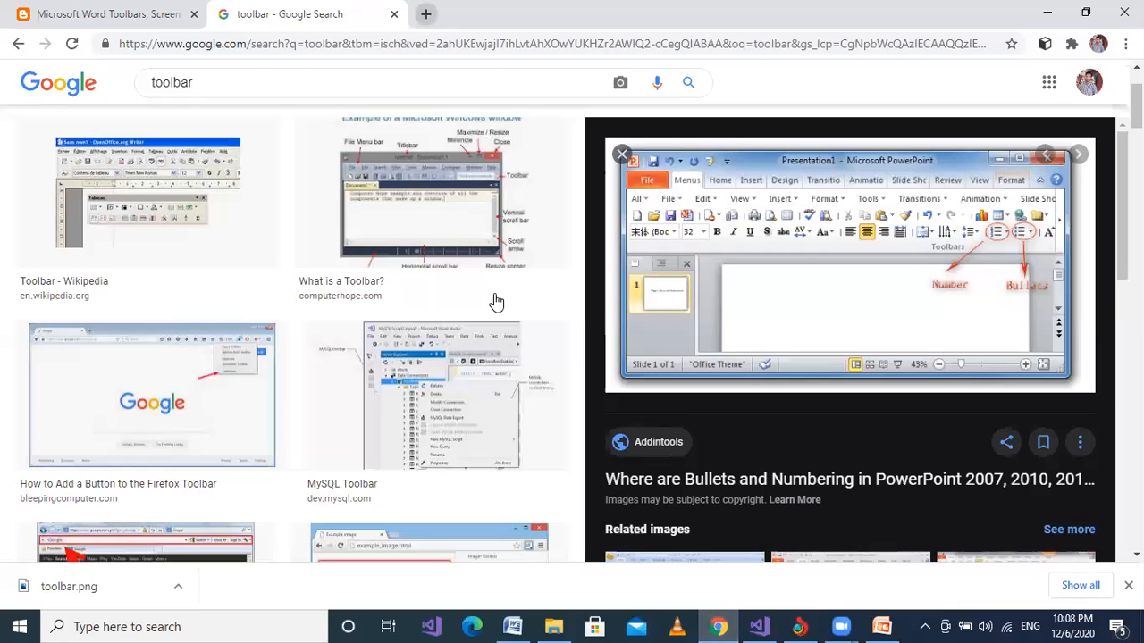
key(ctrl+t)
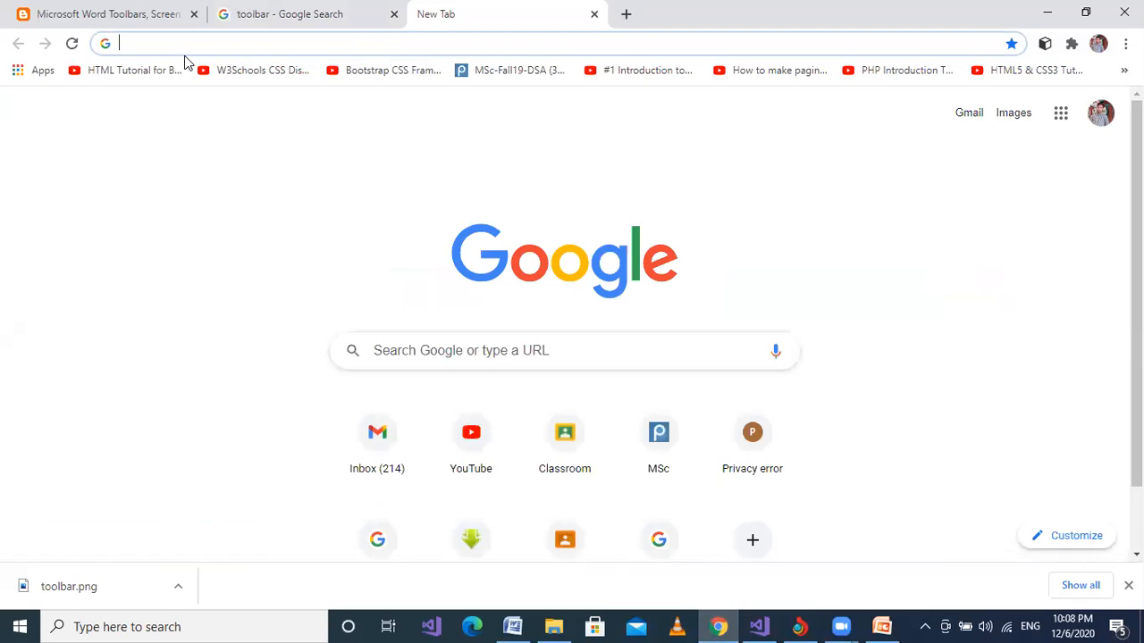
text(too)
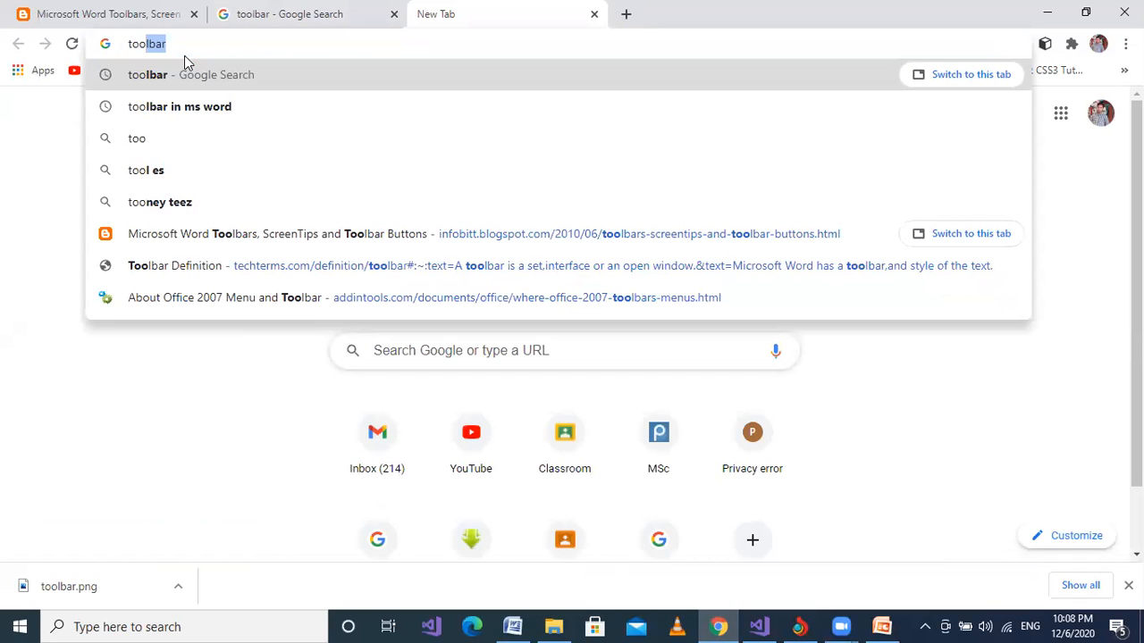
key(Down)
key(Return)
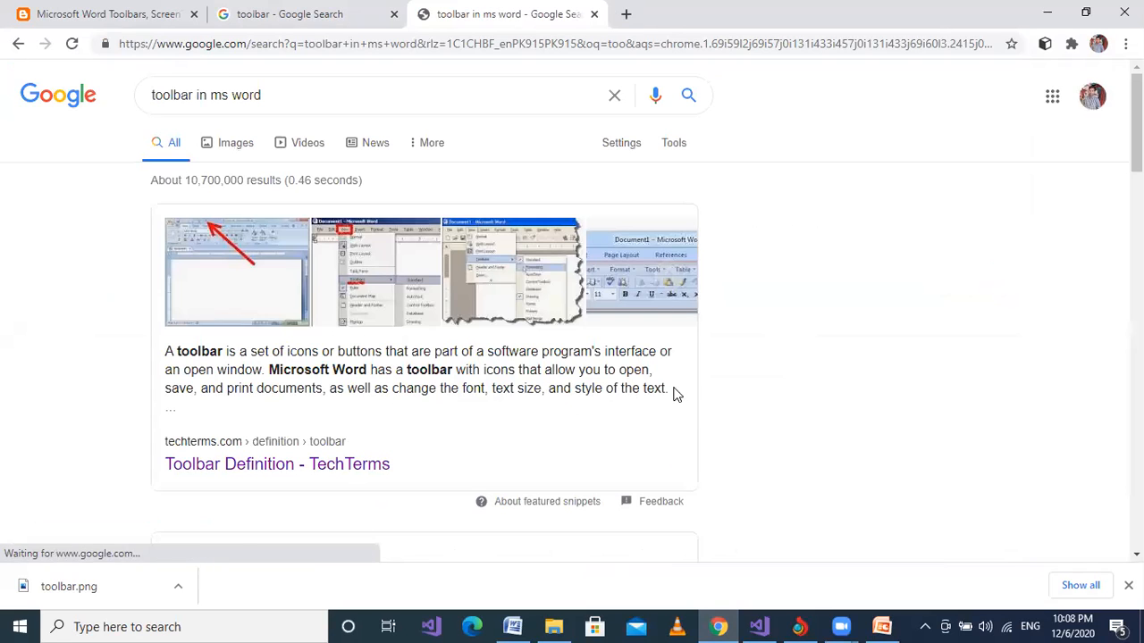
Copy the toolbar definition from the featured search result into the blank Word document.
drag(676, 394, 161, 357)
key(ctrl+c)
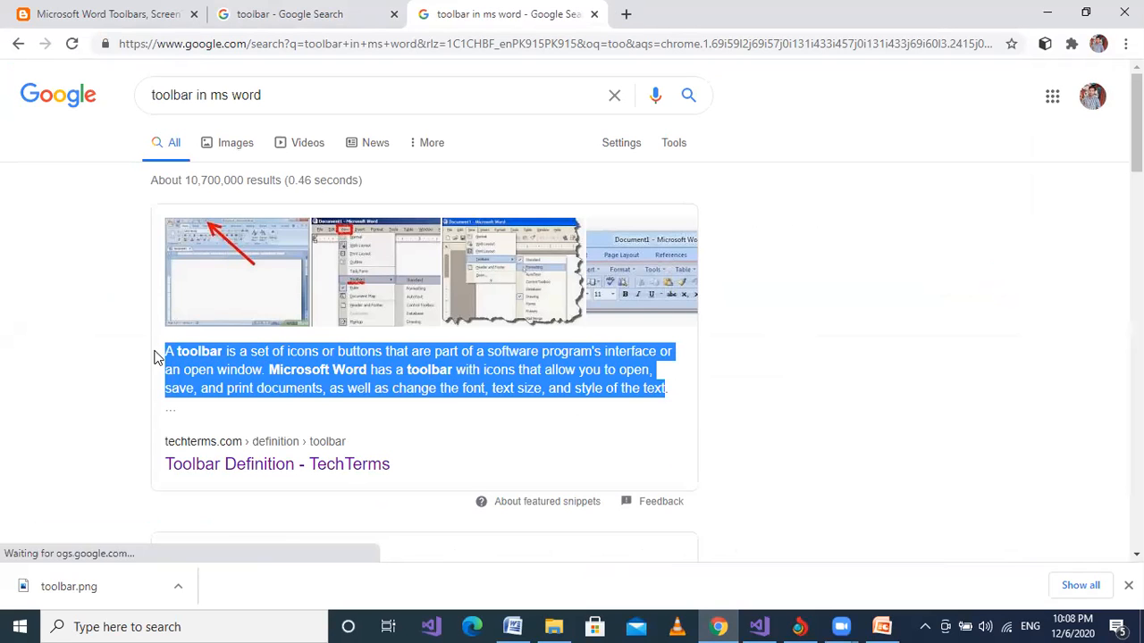
key(alt+Tab)
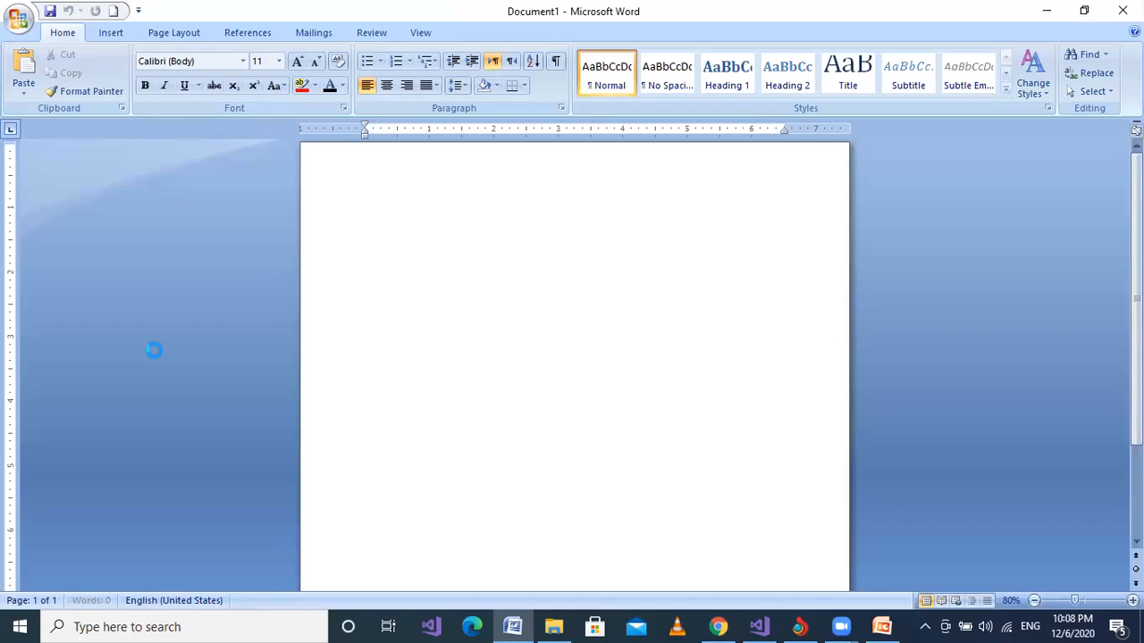
key(ctrl+v)
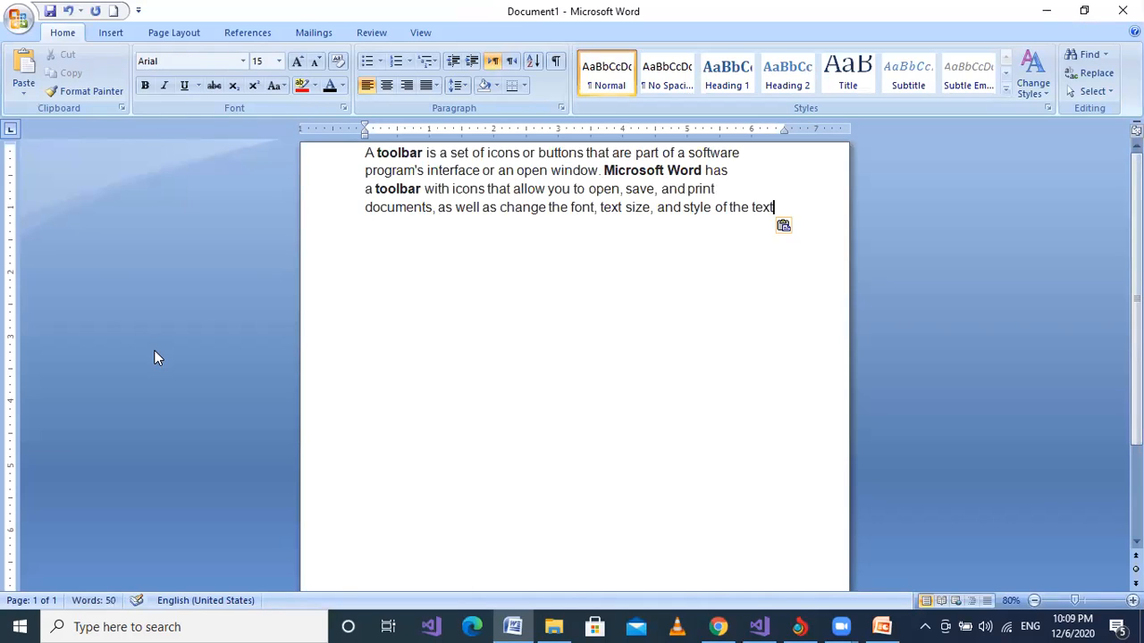
Enlarge all of the pasted definition text to 34 pt and clear the selection.
key(ctrl+a)
key(ctrl+bracketright)
key(ctrl+bracketright)
key(ctrl+bracketright)
key(ctrl+bracketright)
key(ctrl+bracketright)
key(ctrl+bracketright)
key(ctrl+bracketright)
key(ctrl+bracketright)
key(ctrl+bracketright)
key(ctrl+bracketright)
key(ctrl+bracketright)
key(ctrl+bracketright)
key(ctrl+bracketright)
key(ctrl+bracketright)
key(ctrl+bracketright)
key(ctrl+bracketright)
key(ctrl+bracketright)
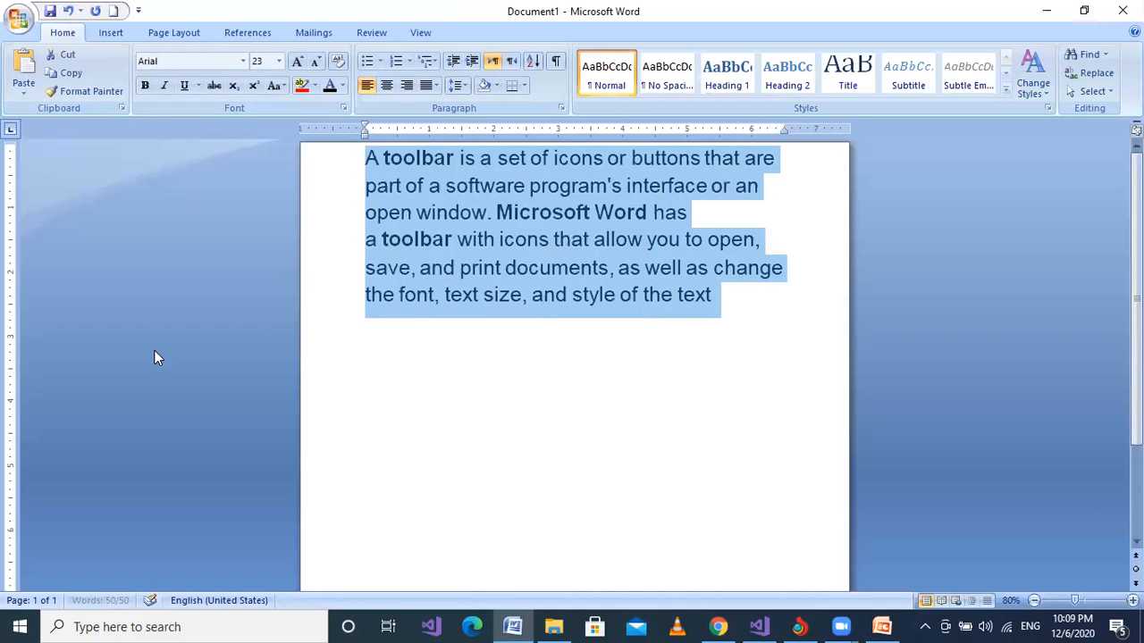
key(ctrl+bracketright)
key(ctrl+bracketright)
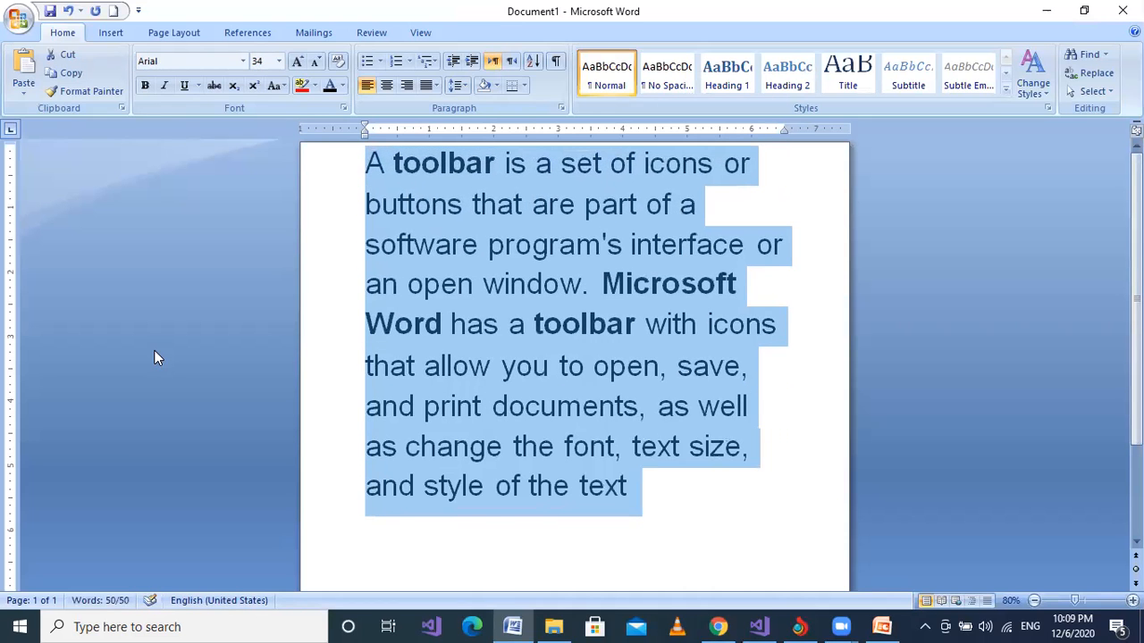
click(393, 324)
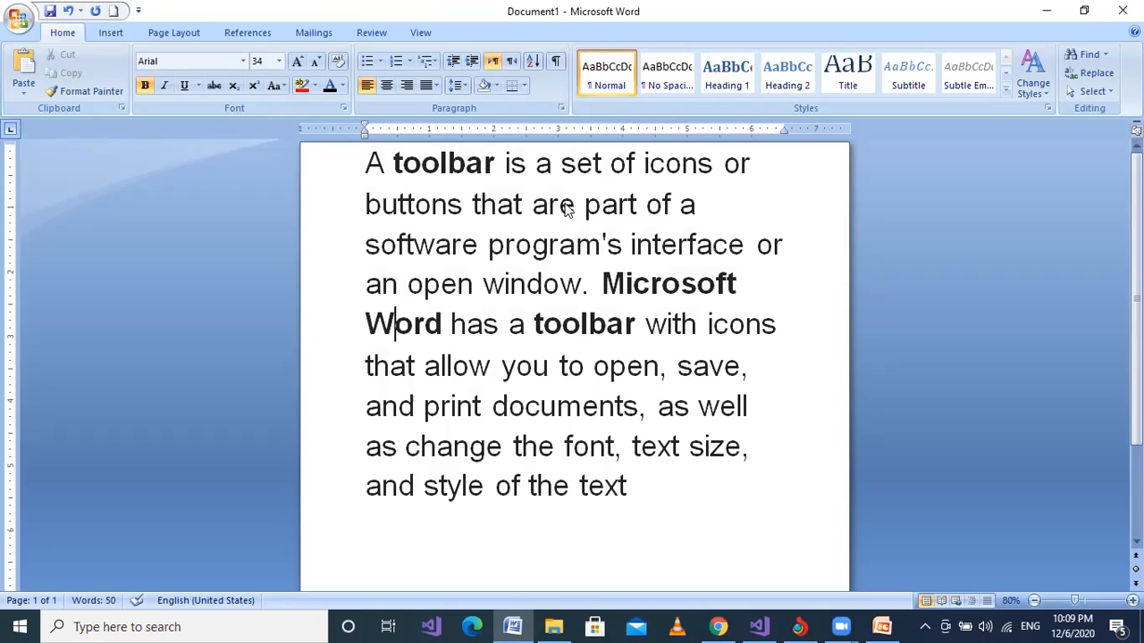
click(506, 318)
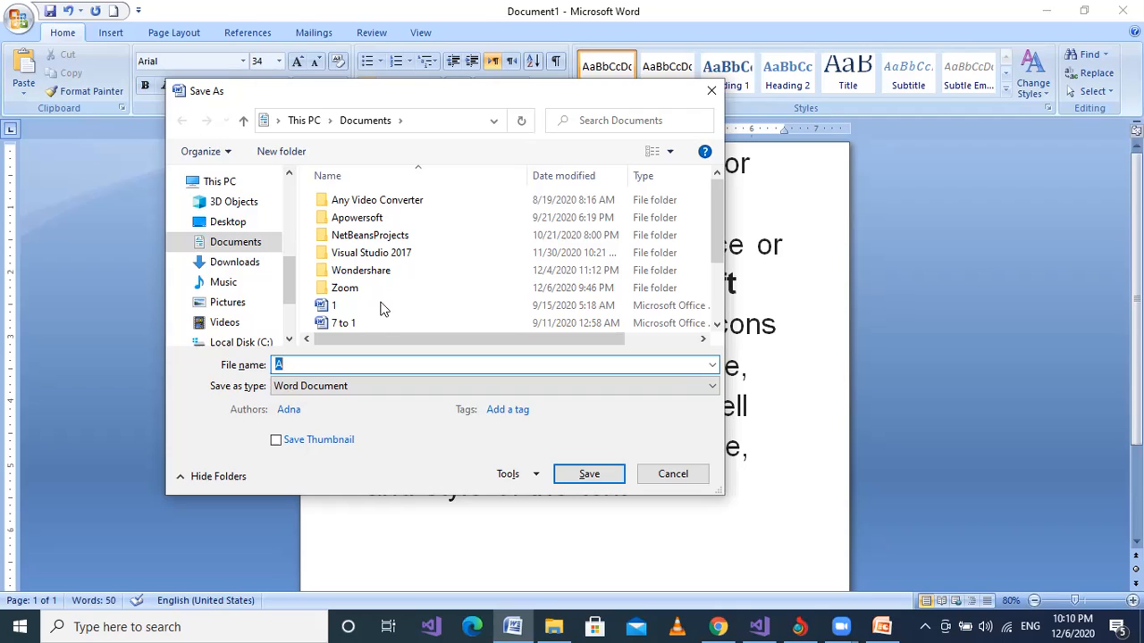
click(294, 365)
key(BackSpace)
click(656, 474)
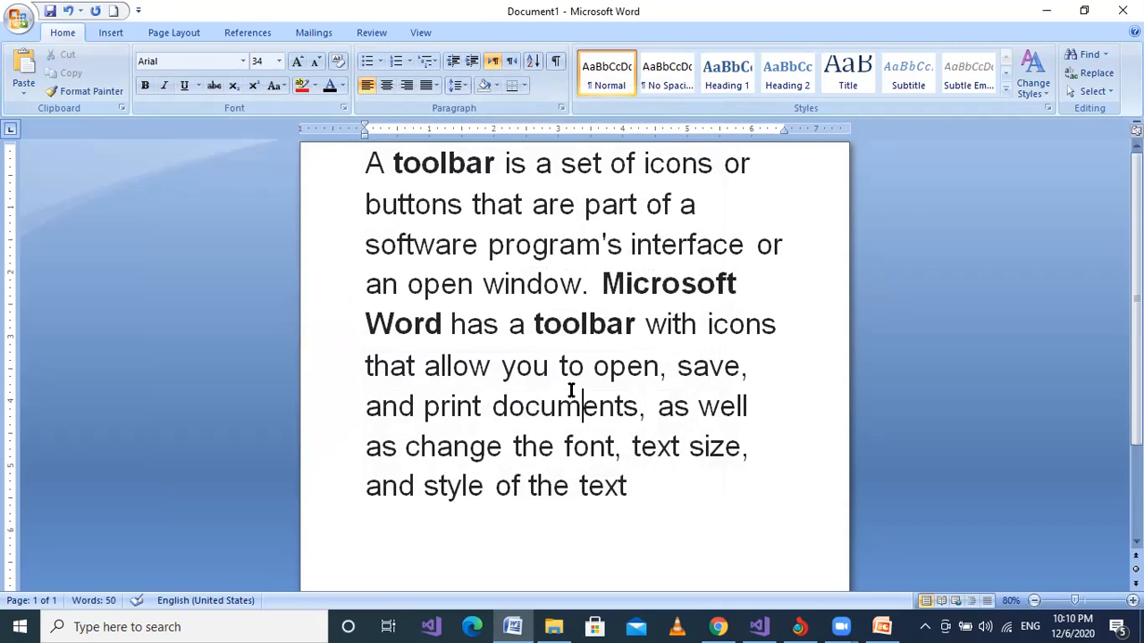
Save the document as "toolbar" in the Course folder on Local Disk (D:).
key(ctrl+s)
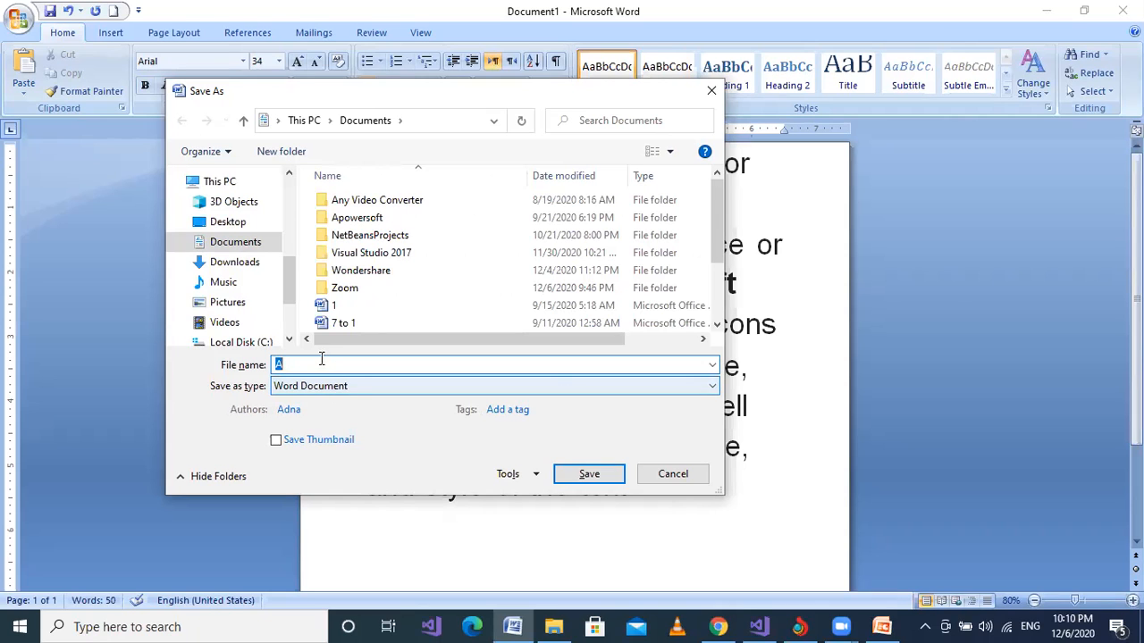
key(BackSpace)
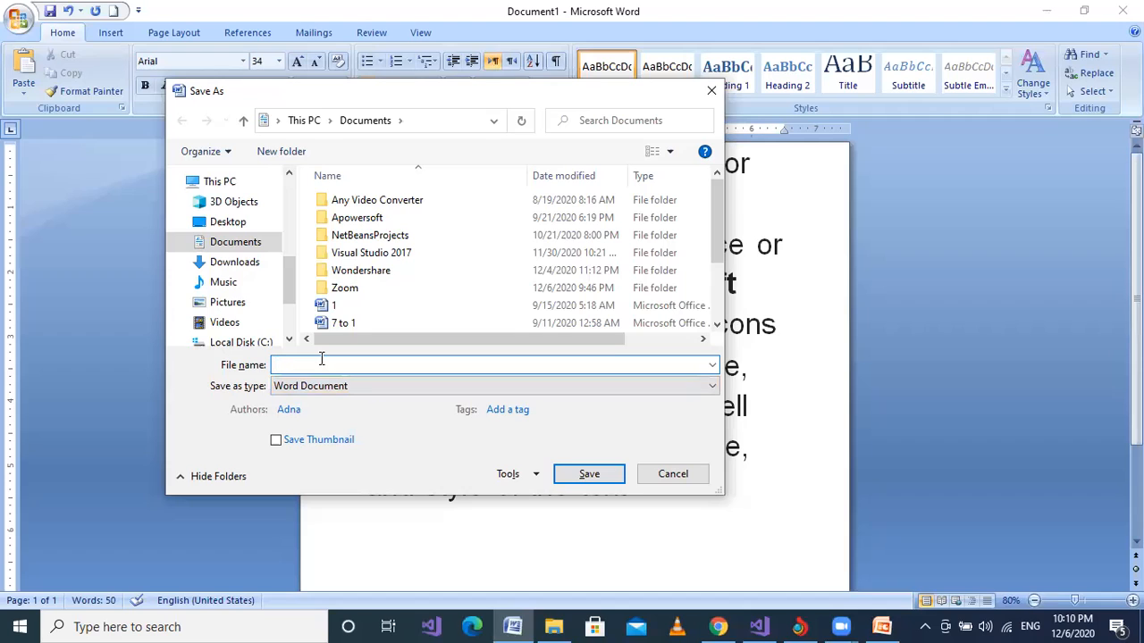
text(toolbar)
drag(283, 275, 295, 307)
click(243, 298)
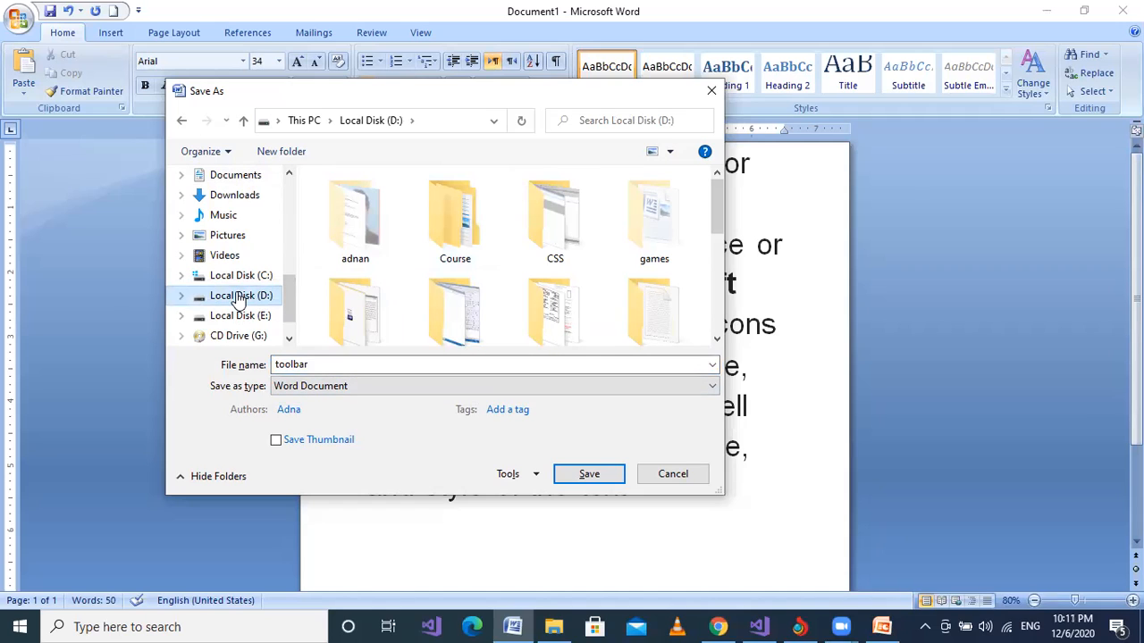
click(441, 215)
double_click(440, 214)
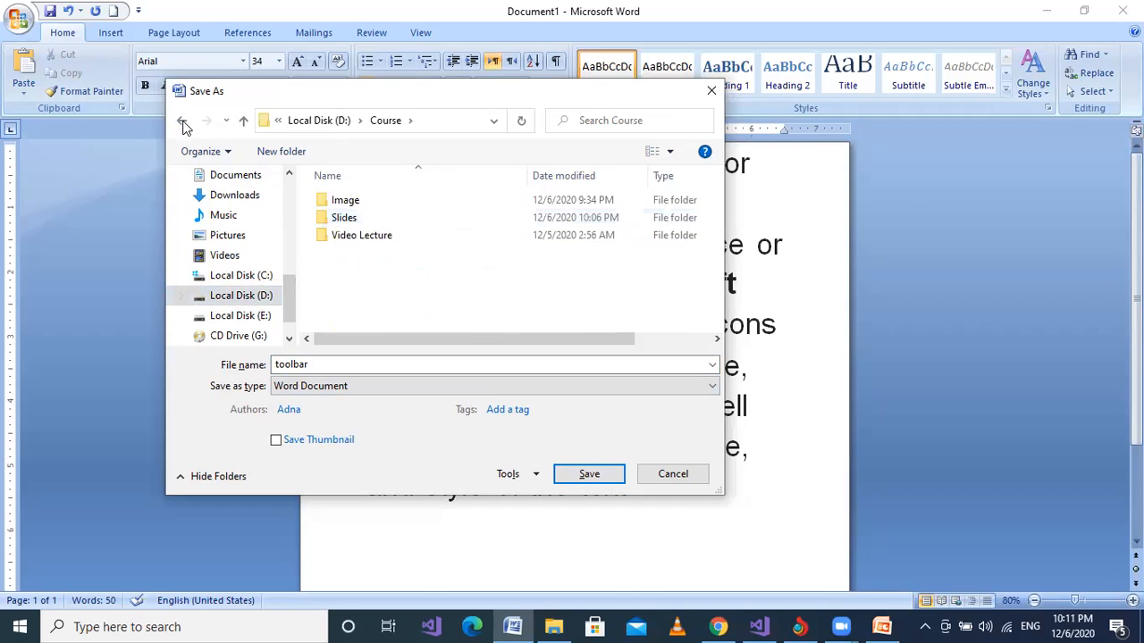
click(183, 127)
double_click(439, 214)
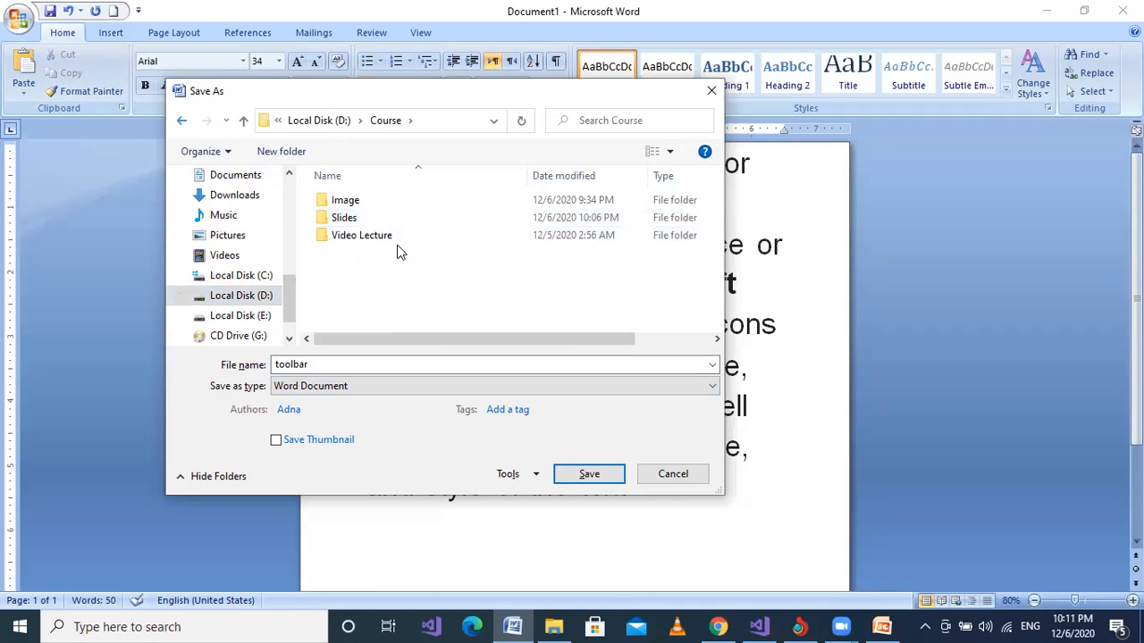
click(589, 478)
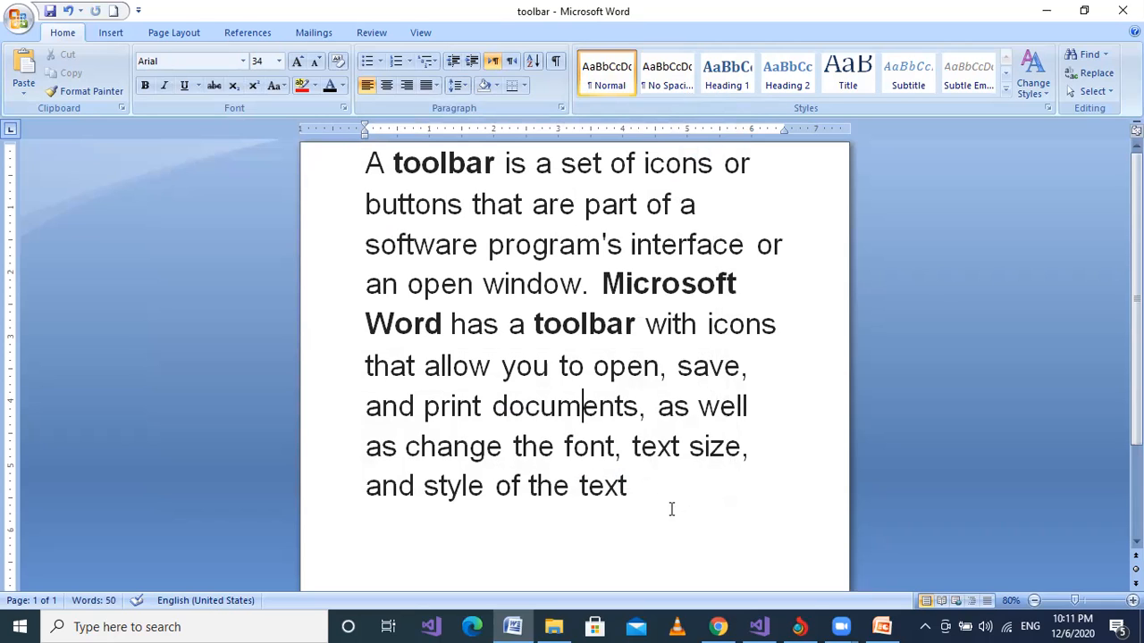
Copy the entire toolbar definition and paste it into a new blank Word document.
drag(641, 490, 373, 163)
key(ctrl+c)
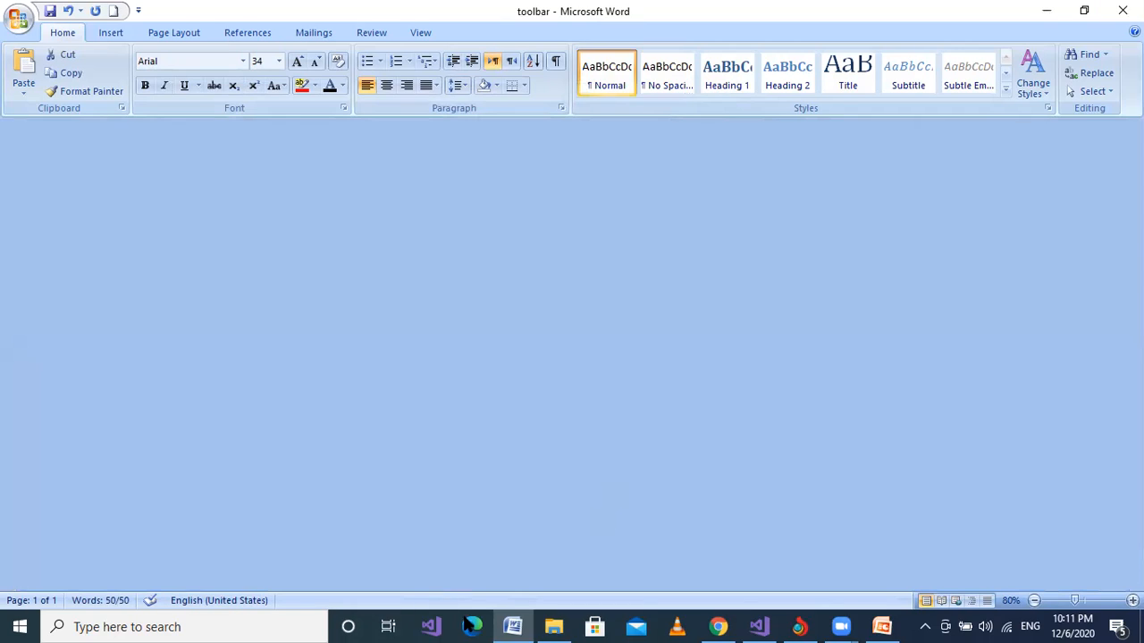
click(513, 627)
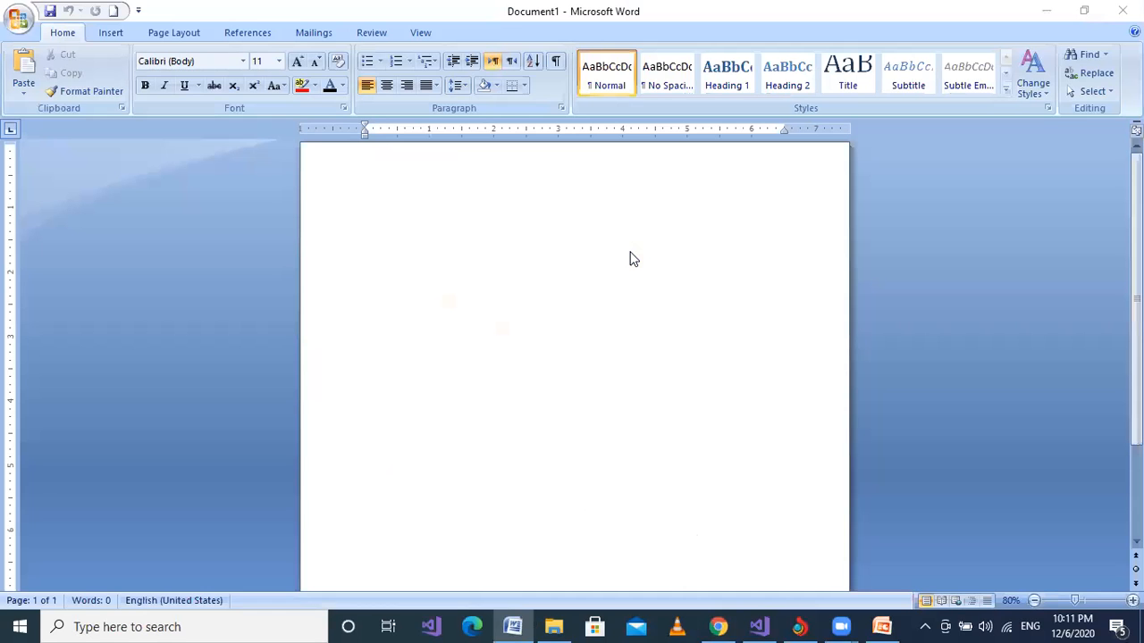
click(509, 213)
key(ctrl+v)
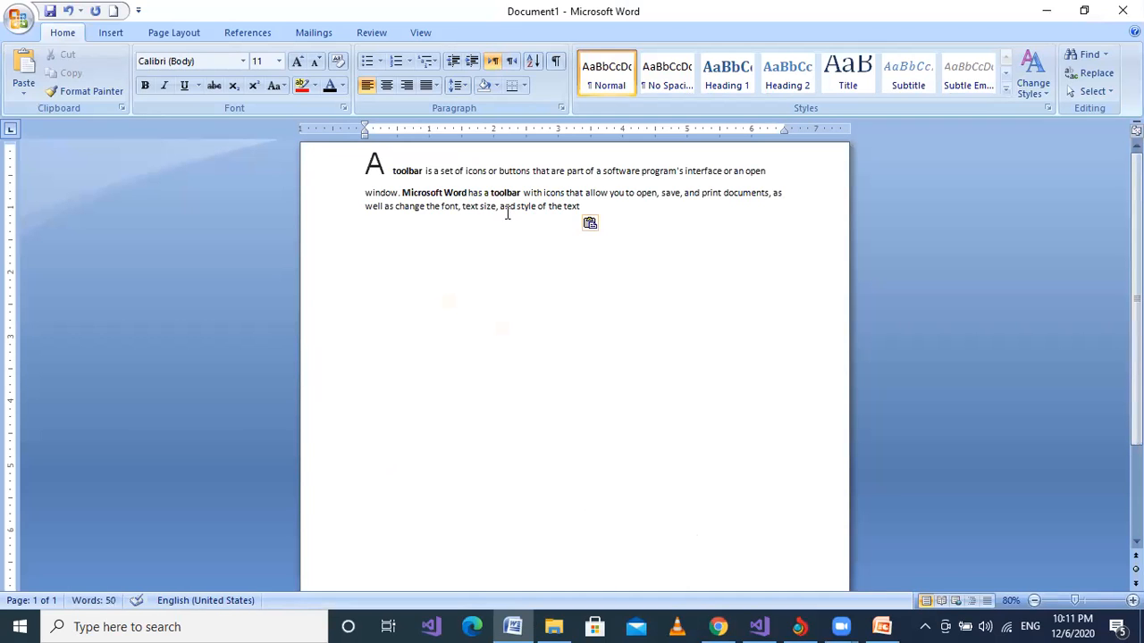
Enlarge all the pasted text, bringing the body text after the initial "A" to 27 pt.
key(ctrl+shift+period)
key(ctrl+shift+period)
key(ctrl+shift+period)
key(ctrl+shift+period)
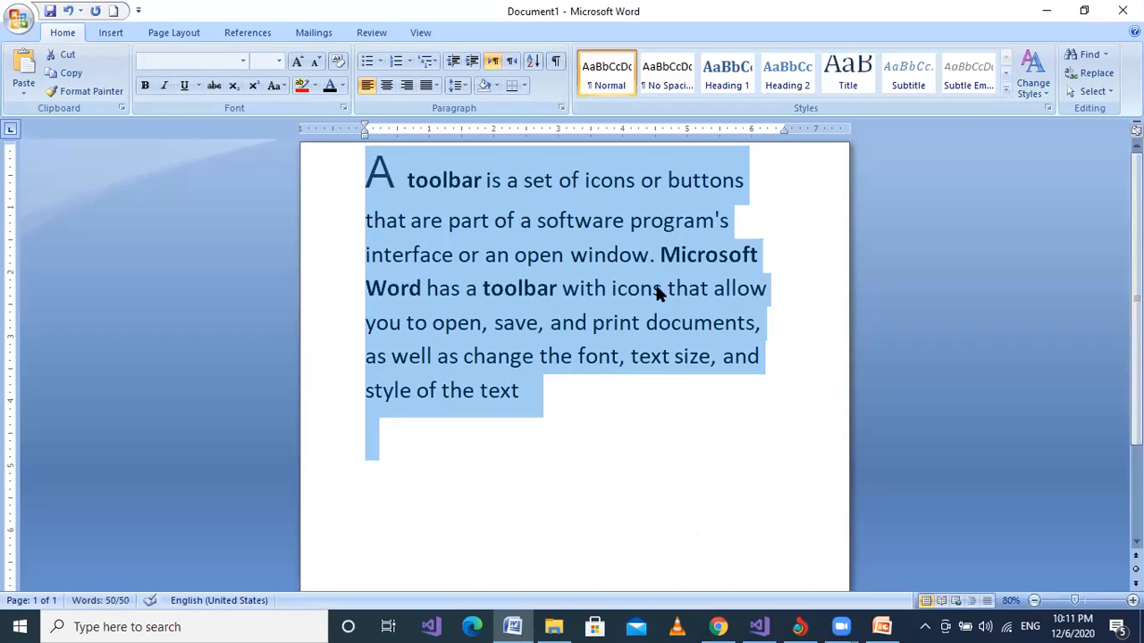
click(628, 381)
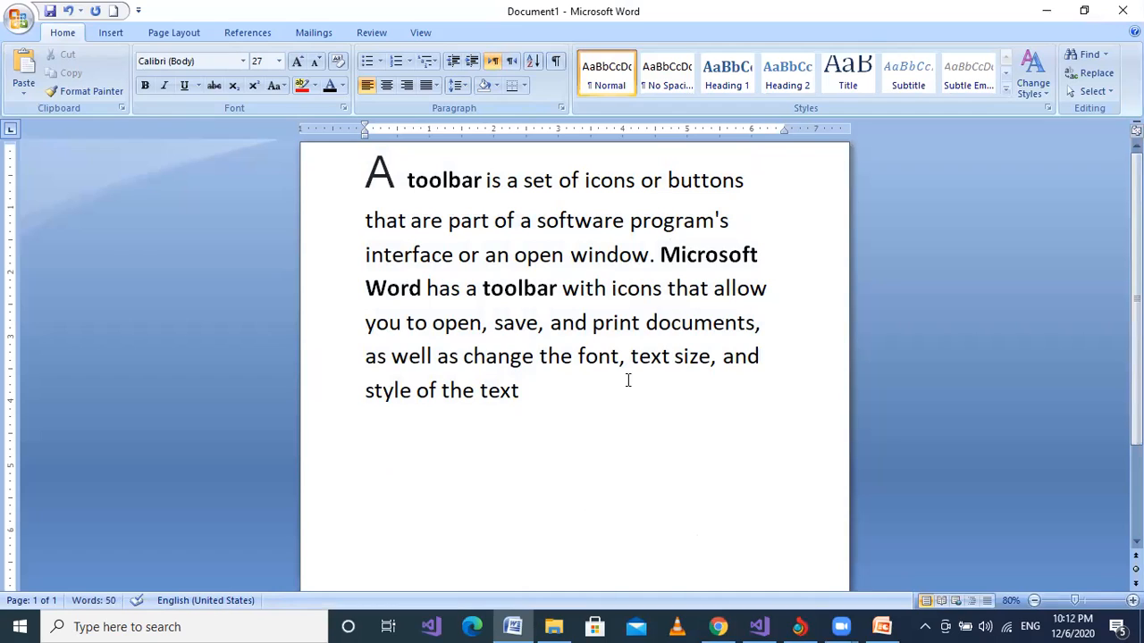
Save the new document as "toolbar 1" in the Course folder on Local Disk (D:).
click(27, 25)
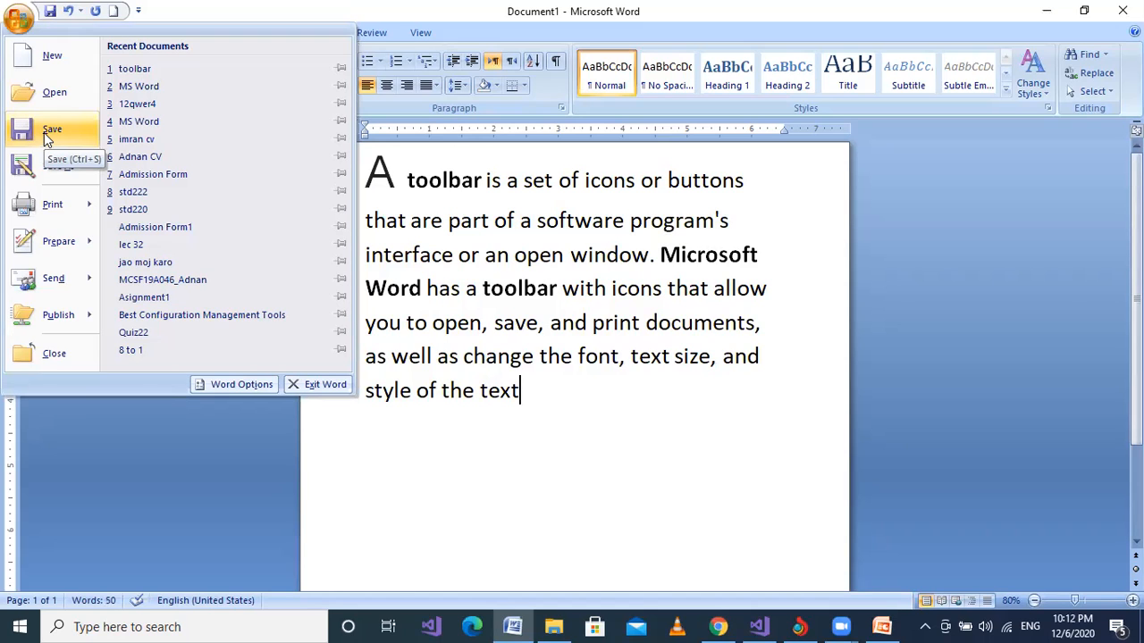
click(529, 283)
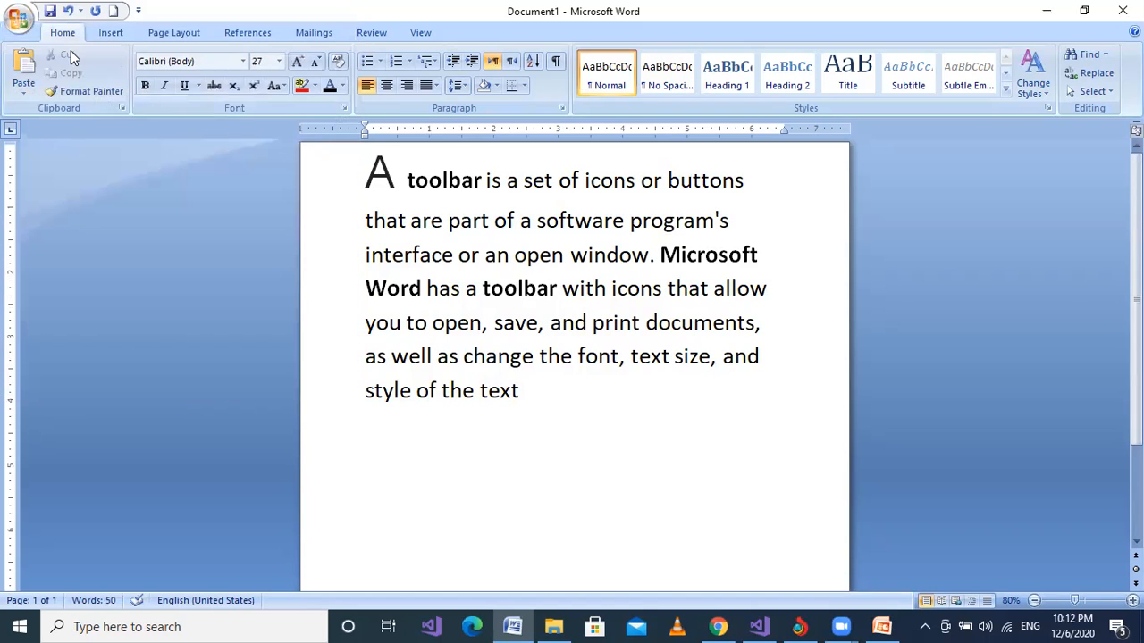
click(18, 18)
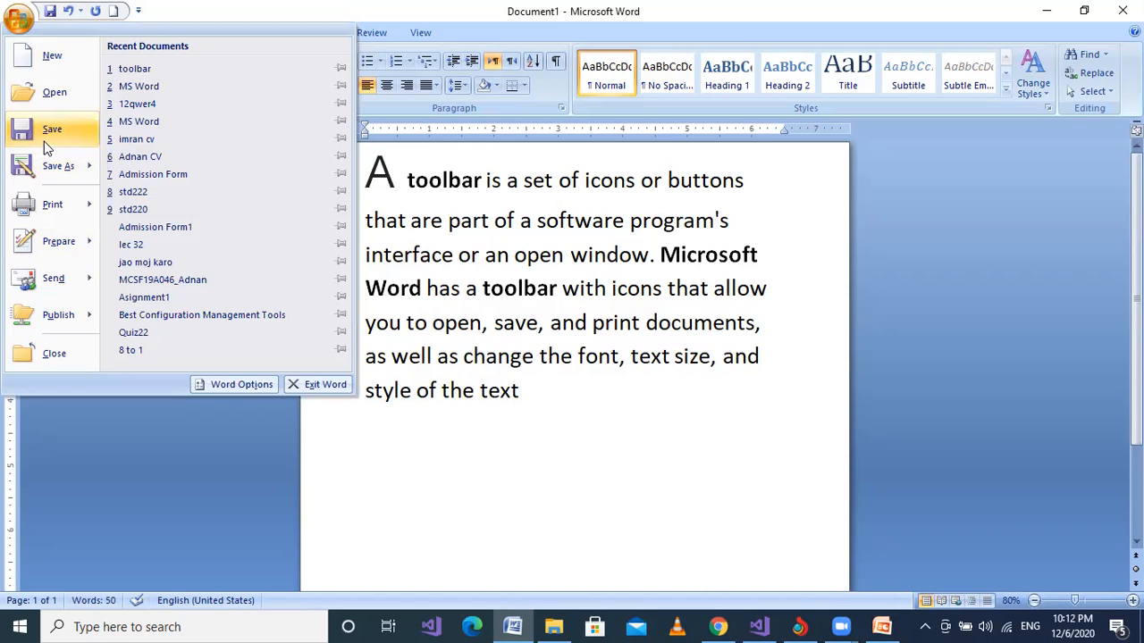
click(45, 142)
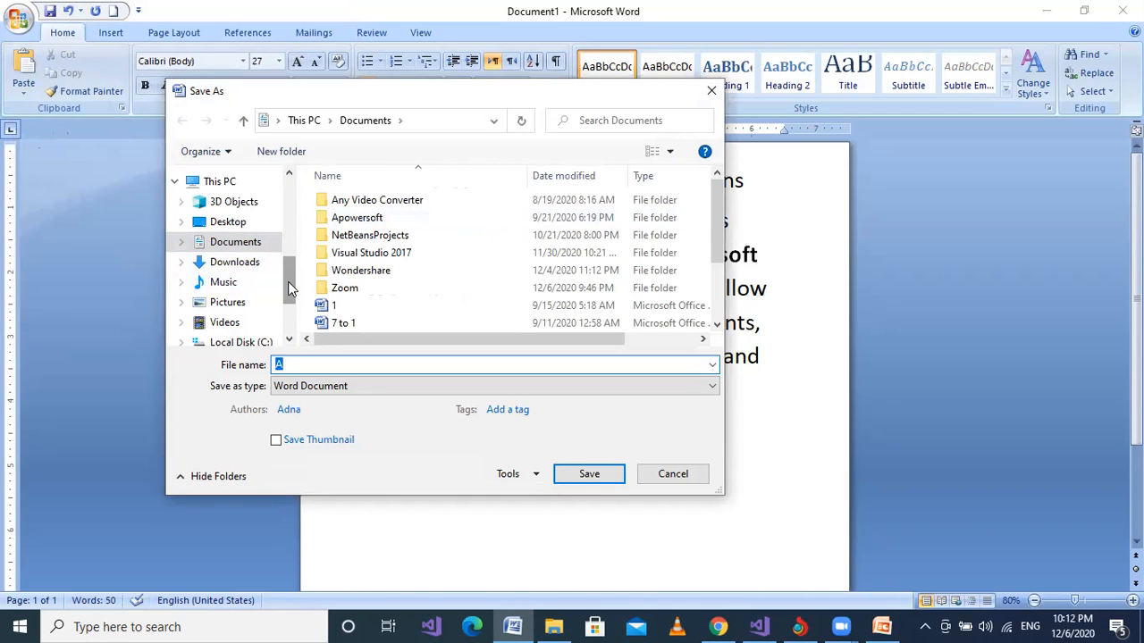
drag(288, 288, 297, 220)
scroll(223, 205, down, 5)
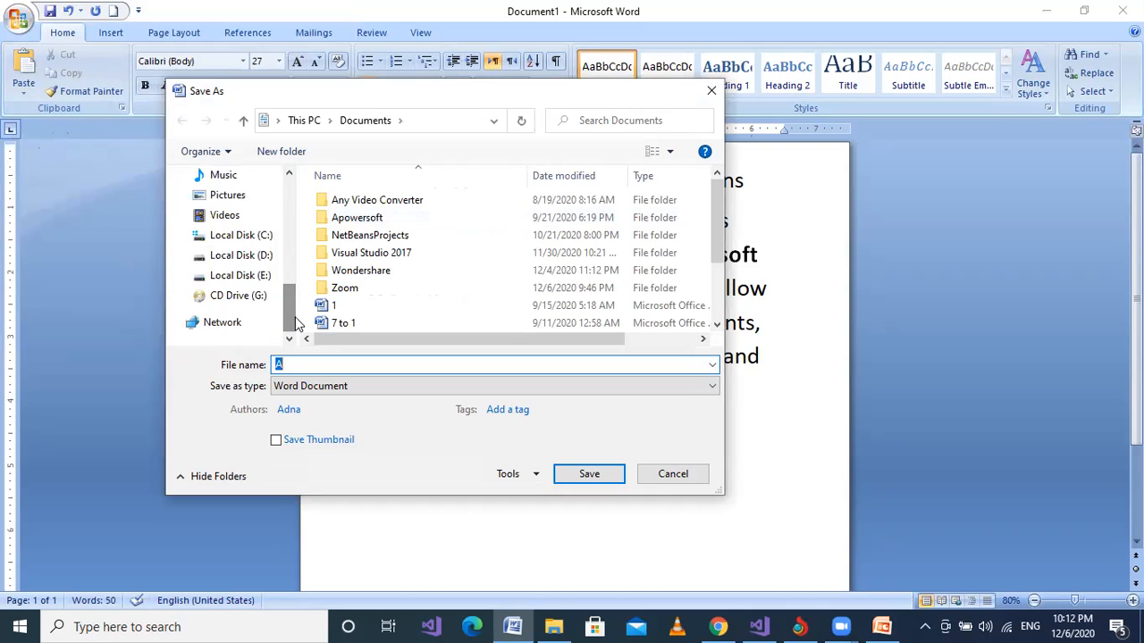
click(239, 257)
double_click(472, 205)
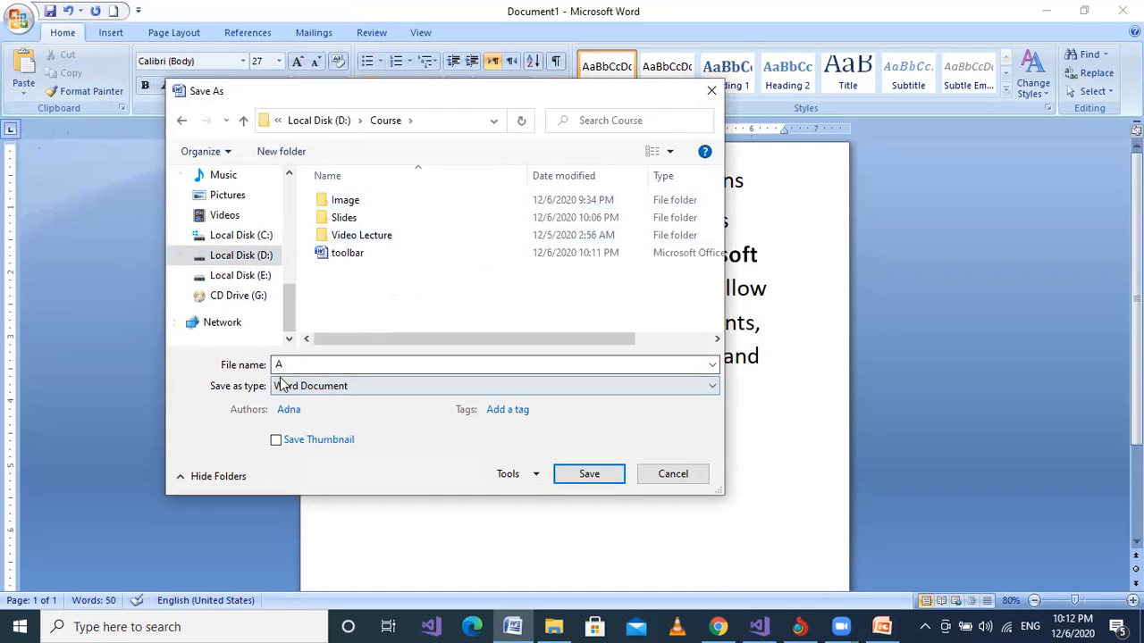
double_click(306, 363)
text(t)
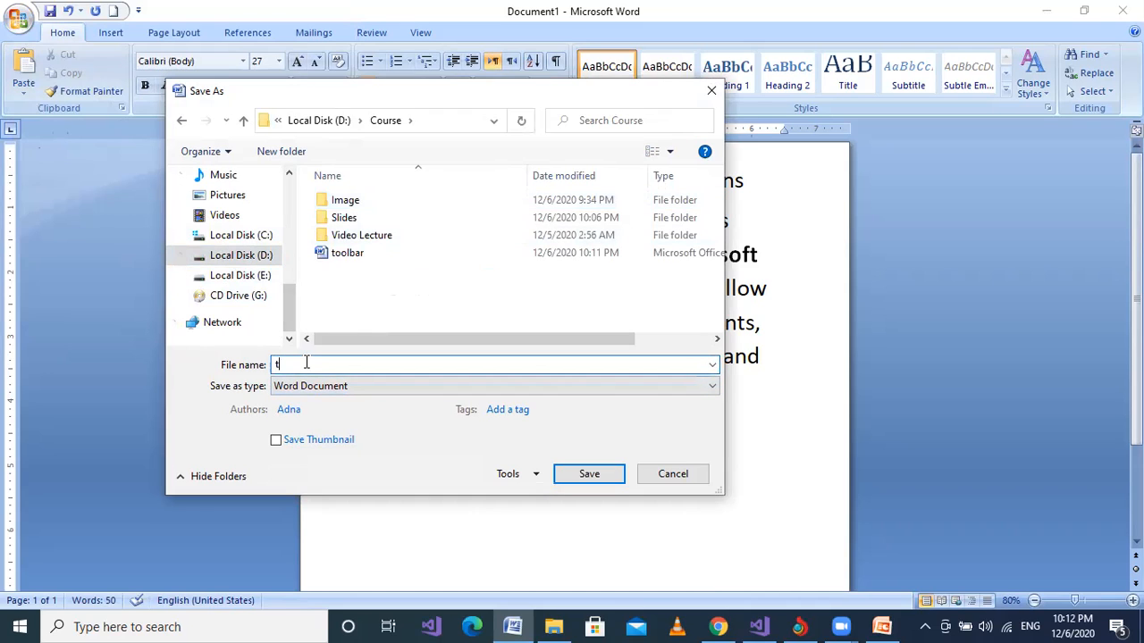
text(oolbar 1)
click(589, 475)
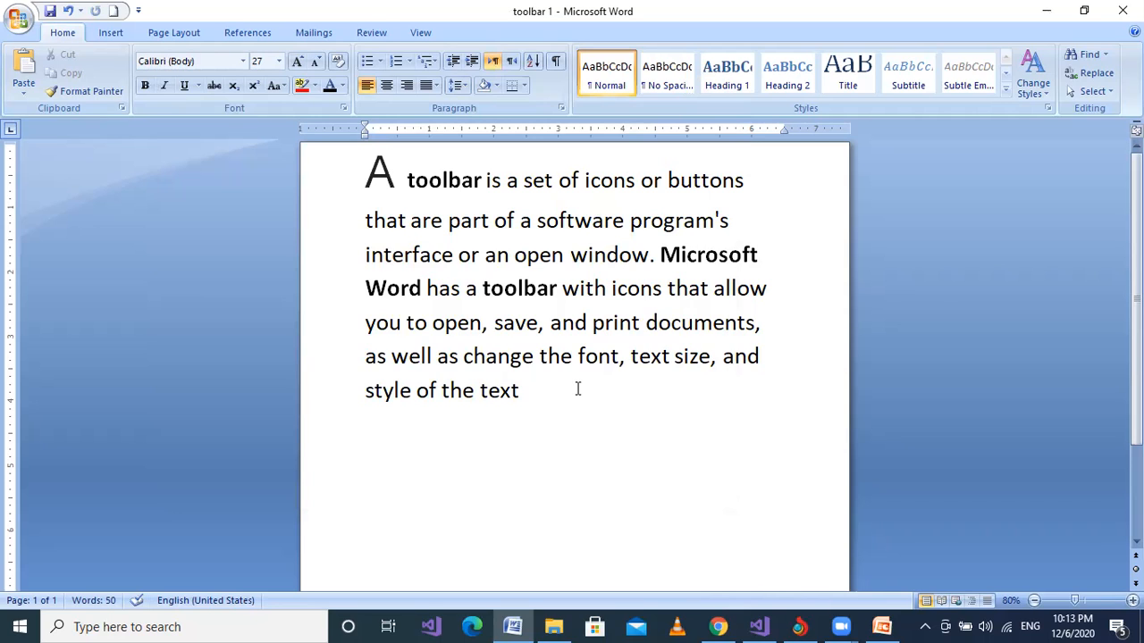
Delete all the text in the "toolbar 1" document and start a new blank document.
key(ctrl+a)
key(ctrl+c)
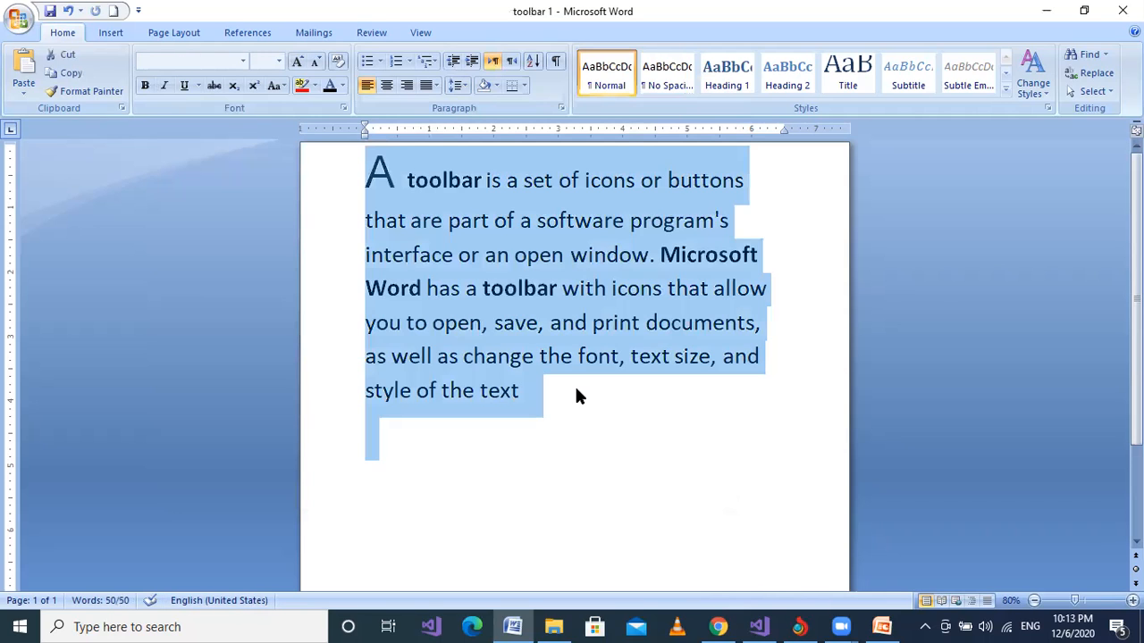
key(Delete)
key(ctrl+n)
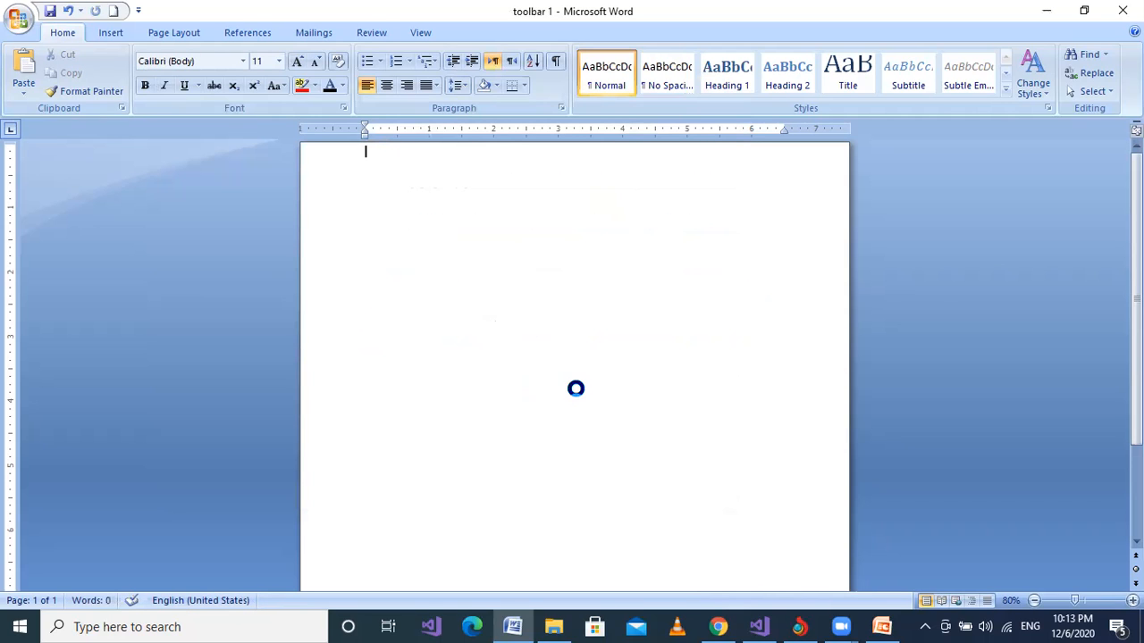
Paste the enlarged toolbar definition into the new blank document.
key(ctrl+v)
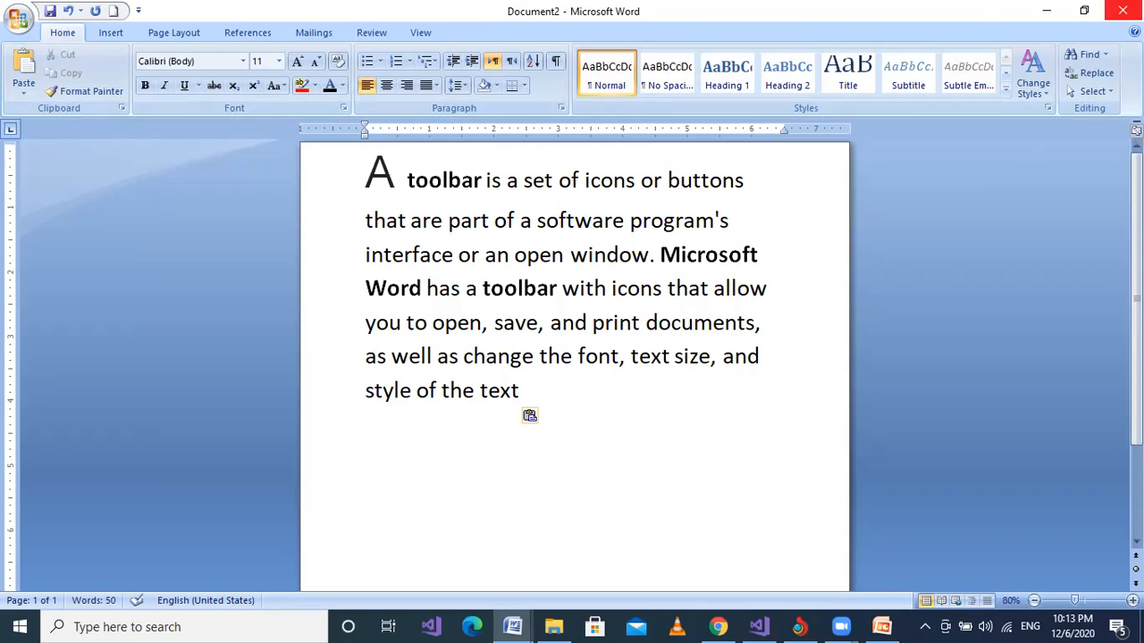
Try to close the unsaved document with its changes saved, and cancel at the Save As dialog.
click(1122, 11)
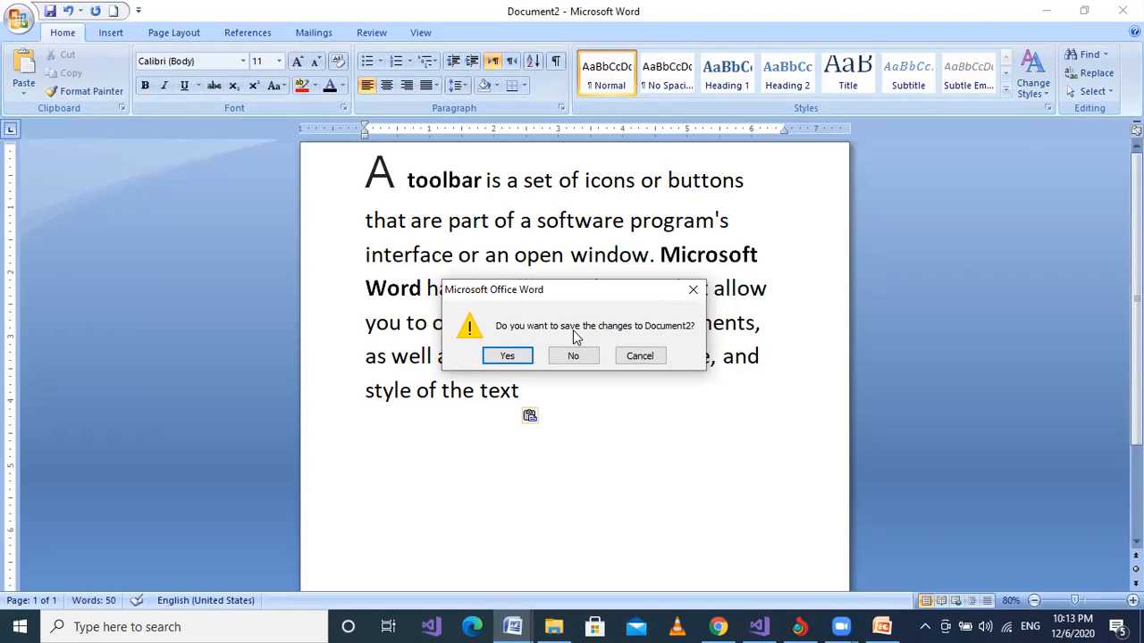
click(507, 356)
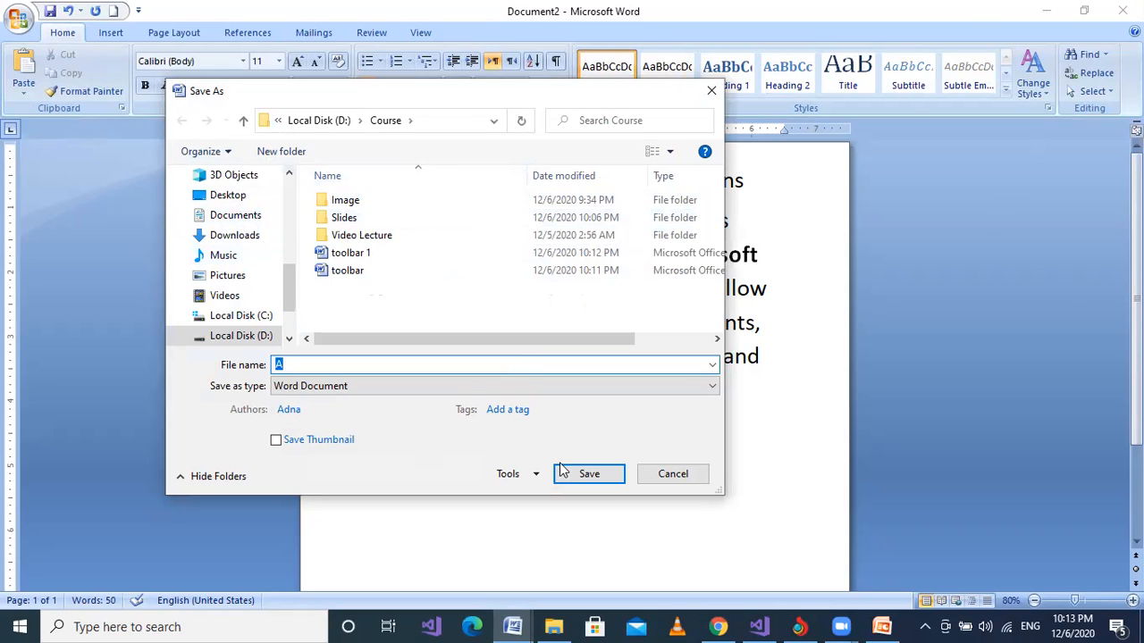
click(672, 474)
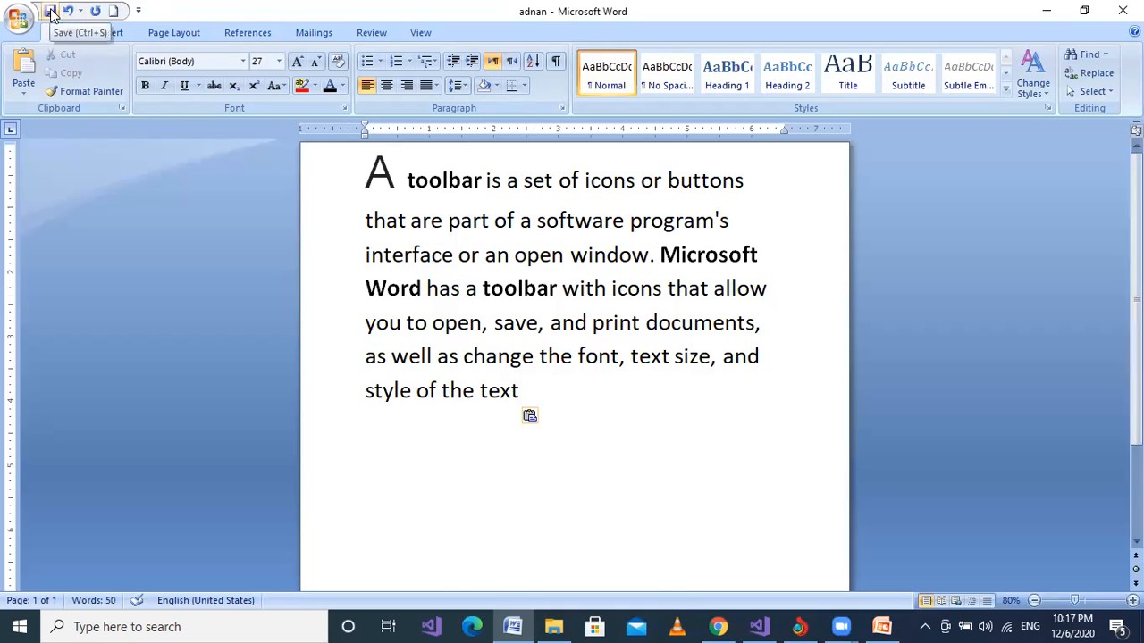
Copy the document's entire toolbar definition and paste it into another new blank document.
click(525, 301)
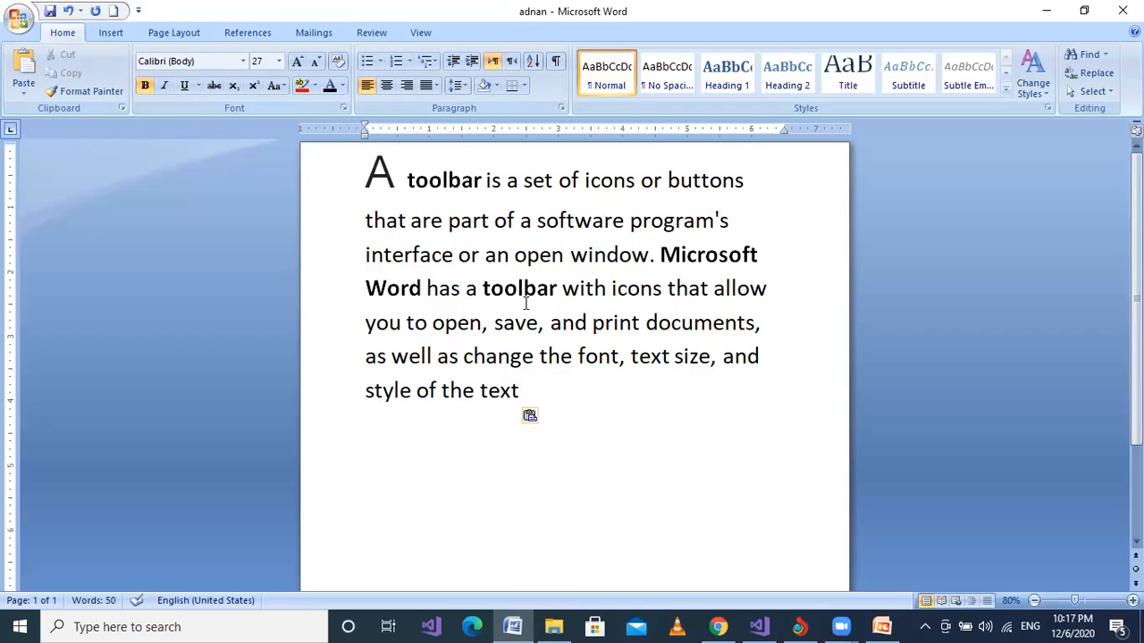
key(ctrl+a)
key(ctrl+c)
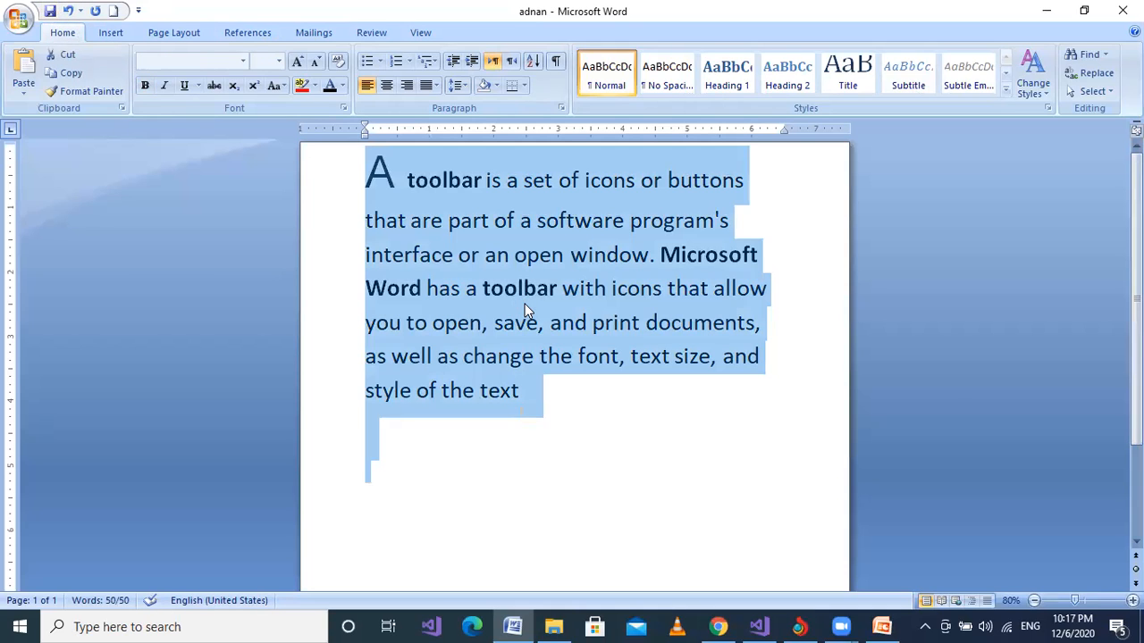
key(ctrl+n)
key(ctrl+v)
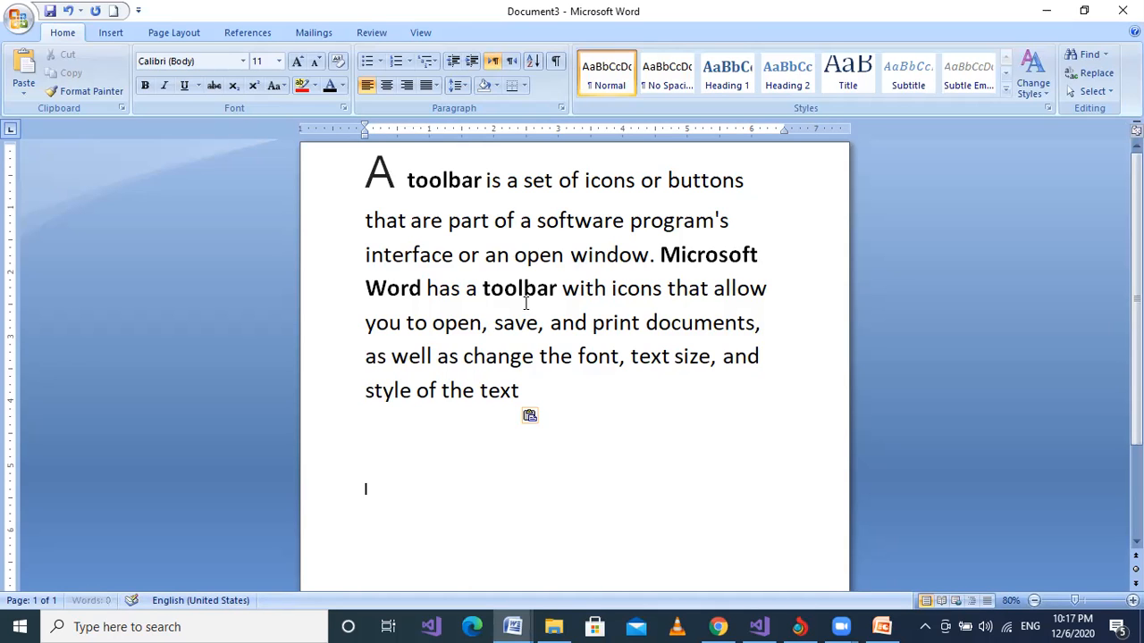
Bring up the Save As dialog for the new document and cancel it without saving.
click(51, 12)
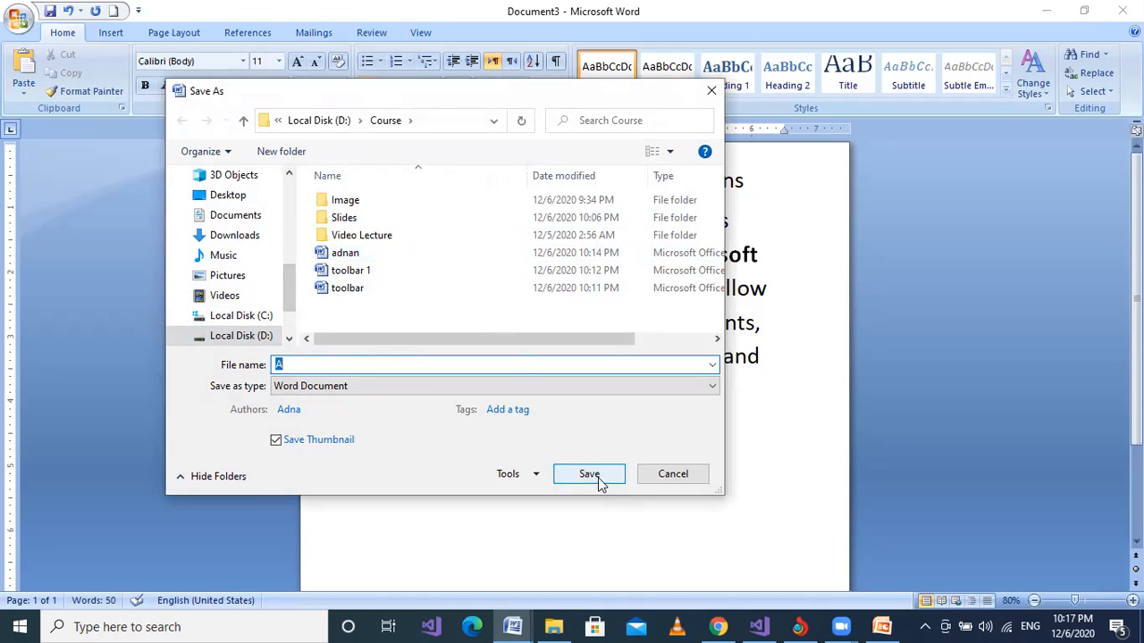
click(676, 474)
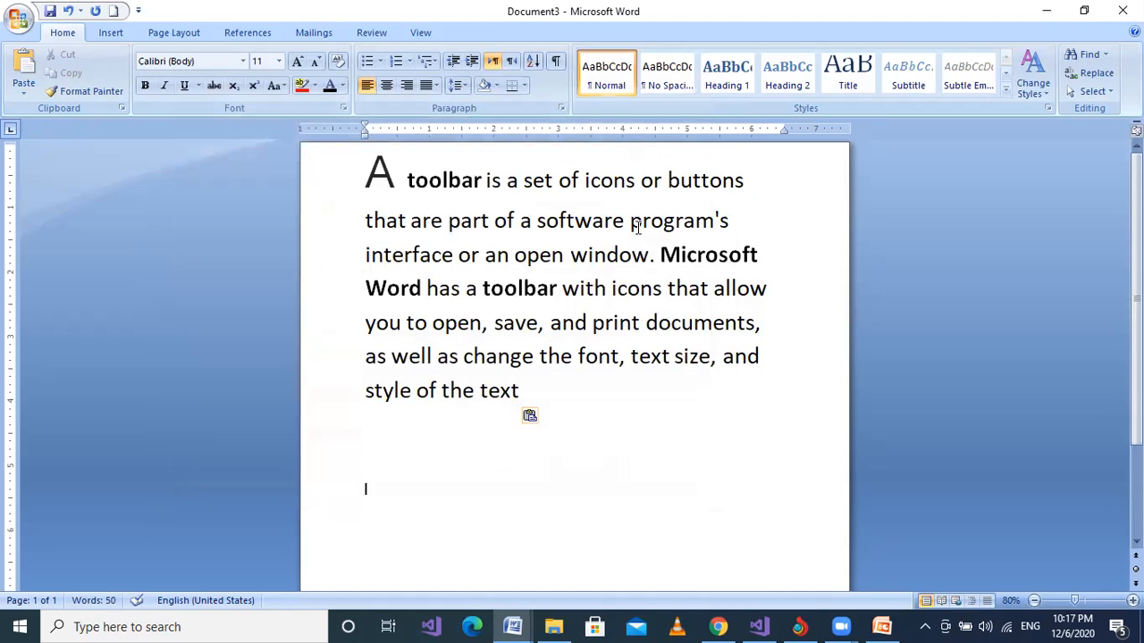